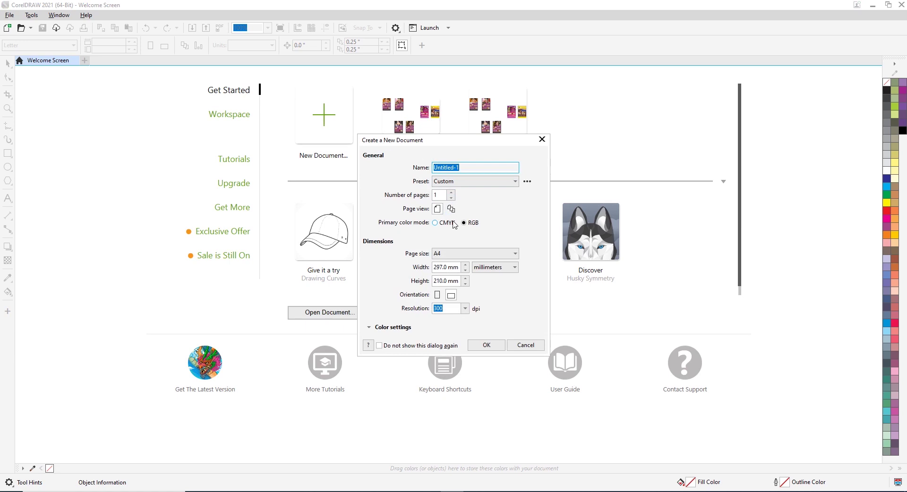
# Create a new A4 landscape RGB document, 297 x 210 mm at 300 dpi
pyautogui.click(483, 346)
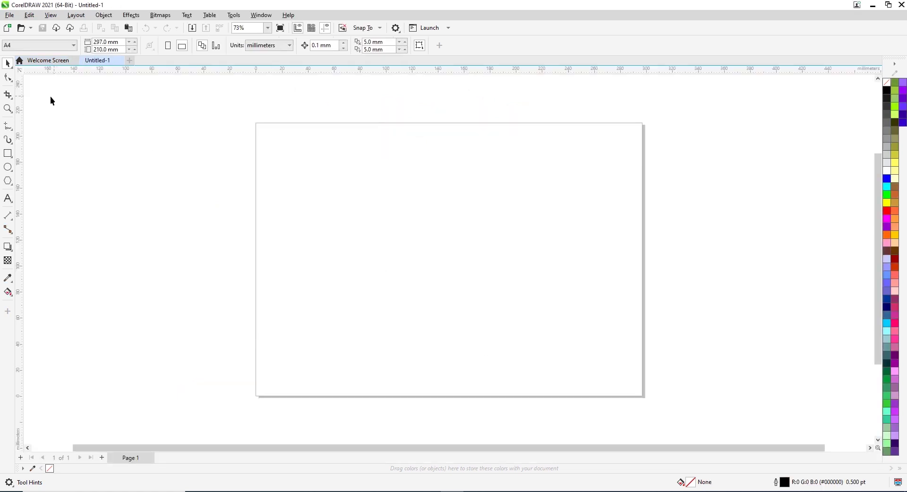
pyautogui.click(7, 109)
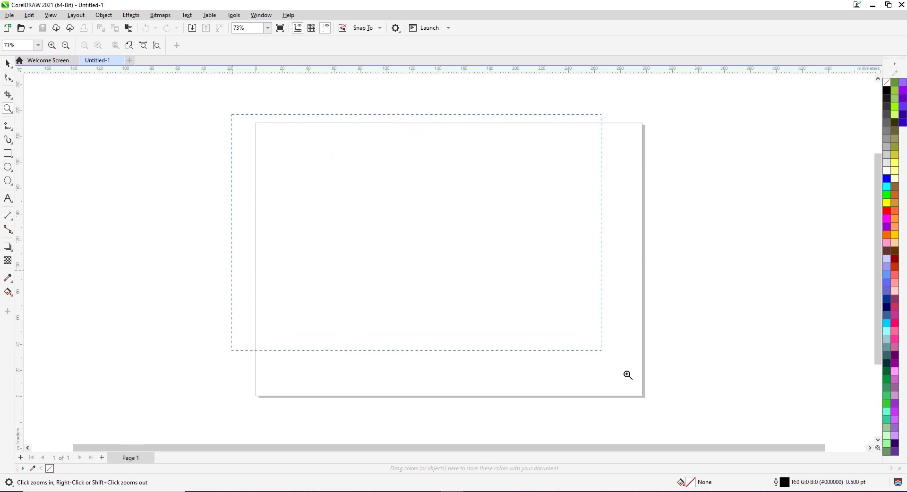
pyautogui.moveTo(658, 409); pyautogui.dragTo(659, 409)
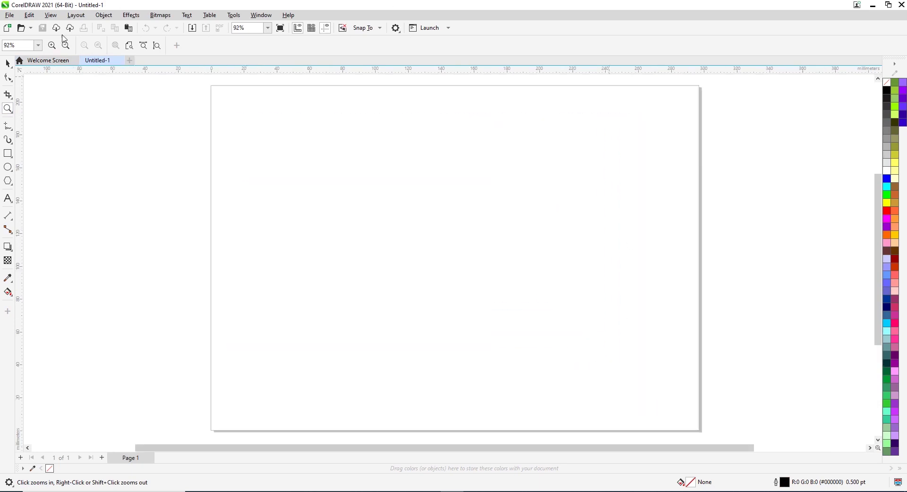
# Draw a closed, narrow triangle about 136 mm wide and 31 mm high with the Pen tool, its long point facing right
pyautogui.click(8, 64)
pyautogui.click(12, 135)
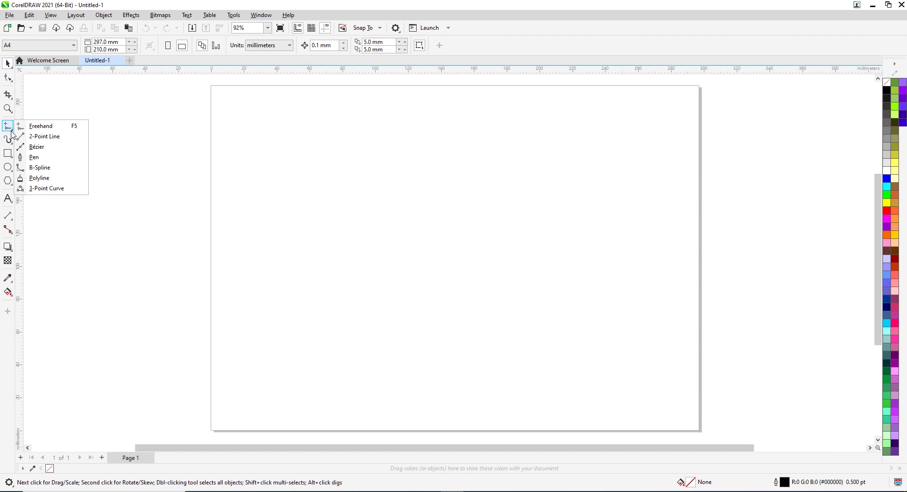
pyautogui.click(36, 156)
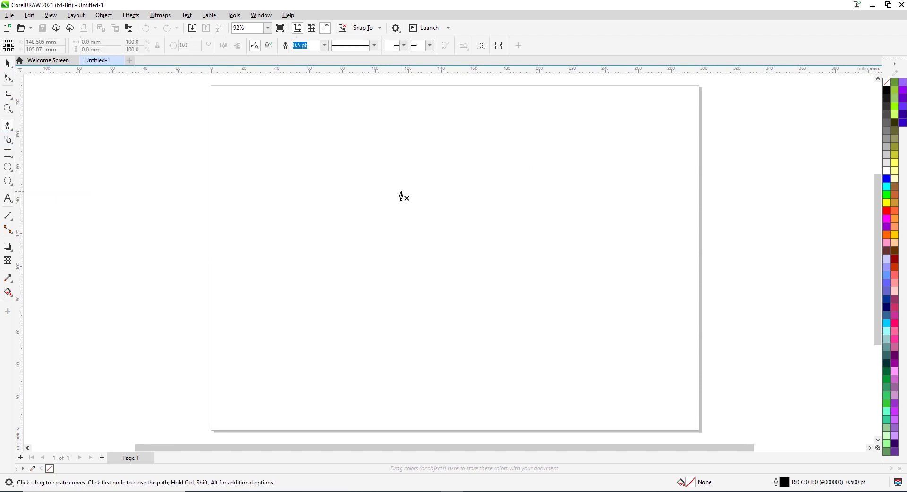
pyautogui.click(385, 212)
pyautogui.click(609, 241)
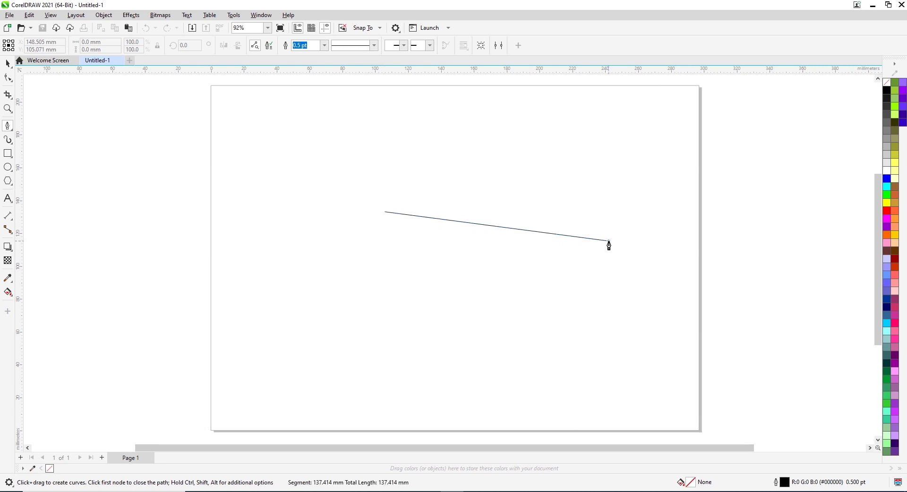
pyautogui.click(385, 262)
pyautogui.click(384, 212)
# Convert the triangle's two long edges to curves and bend both downward into a chili-pepper sweep
pyautogui.click(7, 78)
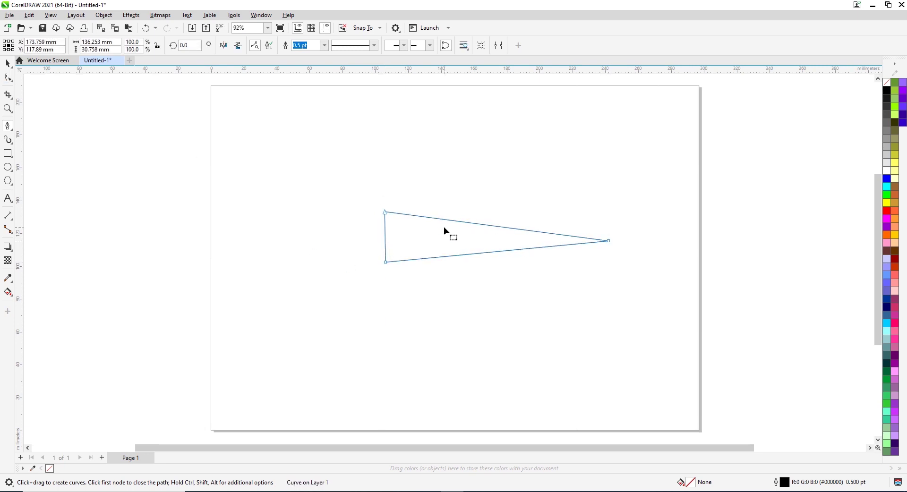
pyautogui.rightClick(474, 223)
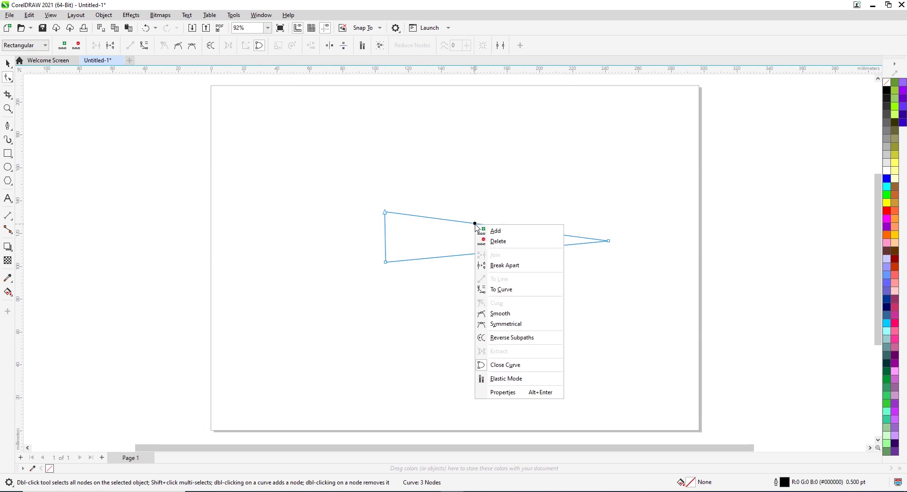
pyautogui.click(501, 291)
pyautogui.rightClick(482, 252)
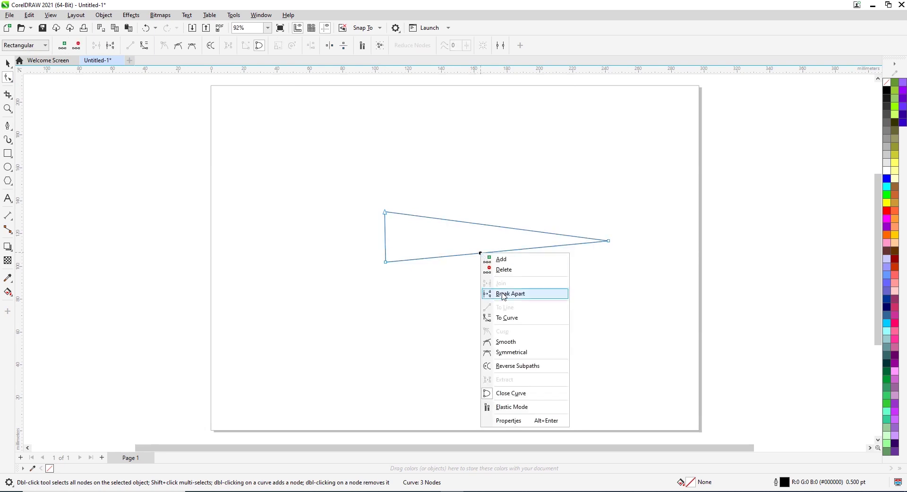
pyautogui.click(508, 317)
pyautogui.moveTo(458, 255); pyautogui.dragTo(450, 315)
pyautogui.moveTo(541, 263); pyautogui.dragTo(556, 293)
pyautogui.moveTo(534, 231); pyautogui.dragTo(503, 299)
# Move the blunt end's lower node slightly outward and bow the short edge outward as a curve
pyautogui.moveTo(386, 261); pyautogui.dragTo(374, 260)
pyautogui.rightClick(379, 238)
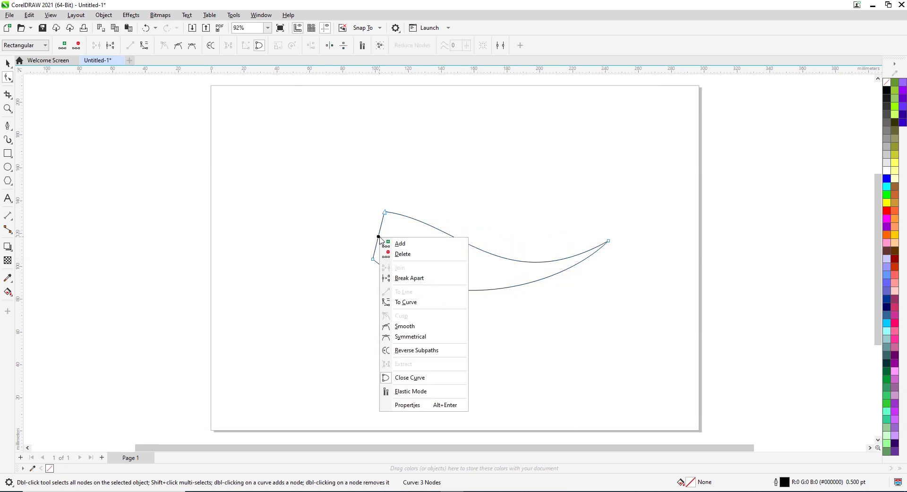
pyautogui.click(406, 302)
pyautogui.moveTo(384, 231); pyautogui.dragTo(352, 243)
# Fill the pepper body with red (#FF0000) and remove its outline
pyautogui.click(887, 211)
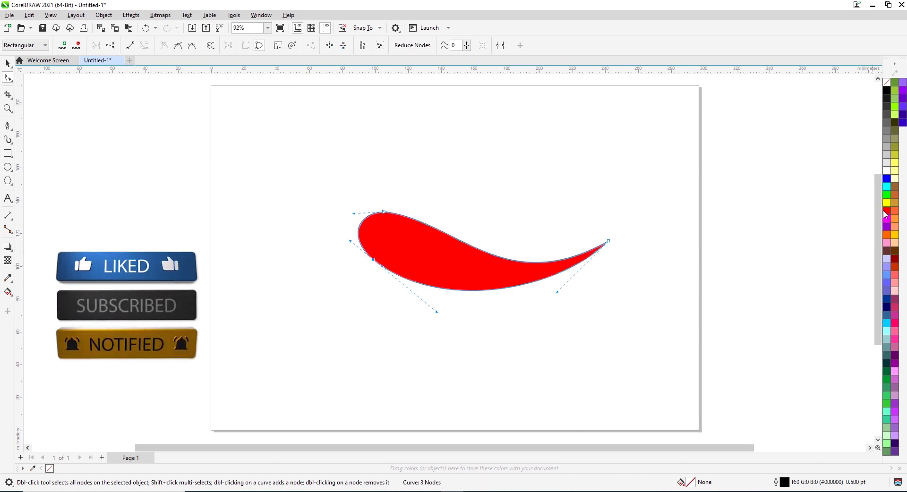
pyautogui.click(8, 125)
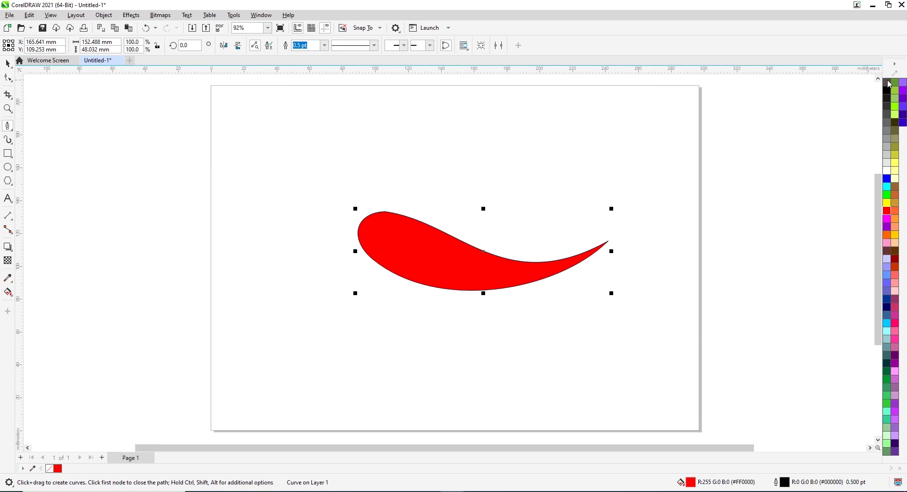
pyautogui.rightClick(889, 84)
pyautogui.click(873, 88)
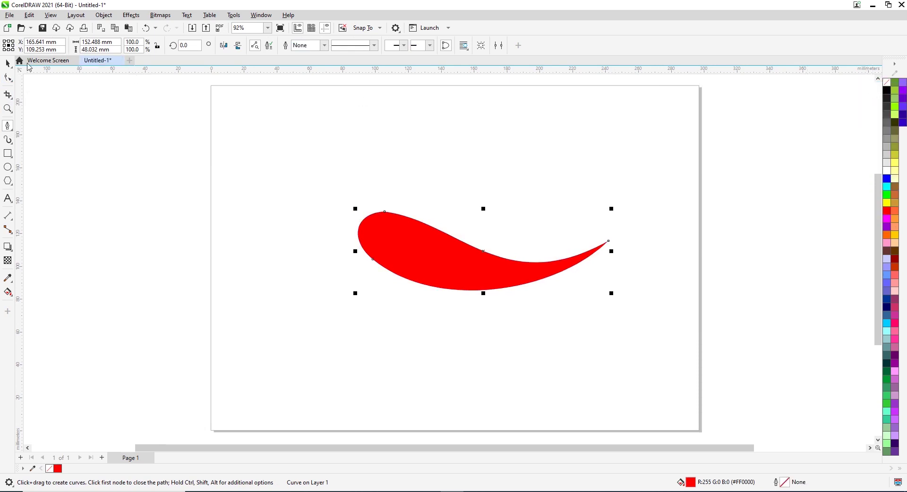
# Shift the pepper body slightly down and left, and refine its blunt end, tip and lower curve by adjusting nodes and handles
pyautogui.moveTo(452, 235); pyautogui.dragTo(444, 253)
pyautogui.press('F10')
pyautogui.moveTo(375, 229); pyautogui.dragTo(380, 223)
pyautogui.moveTo(600, 259); pyautogui.dragTo(602, 273)
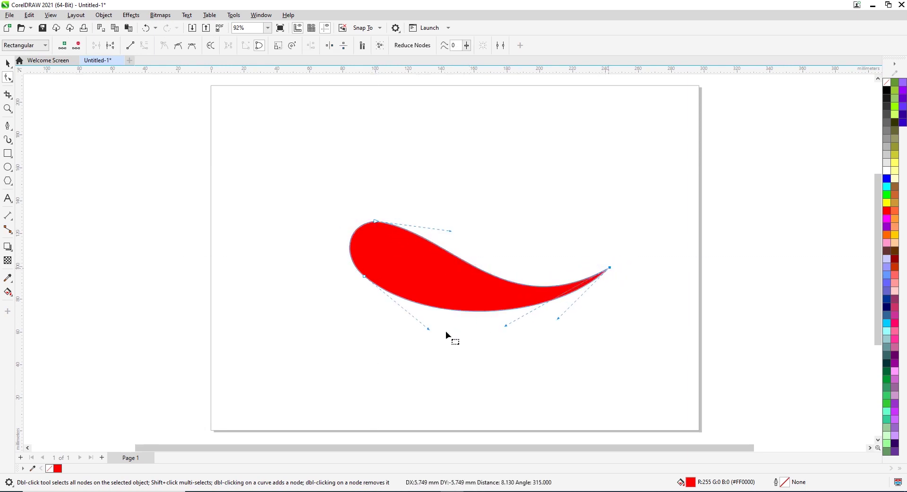
pyautogui.moveTo(428, 329); pyautogui.dragTo(465, 339)
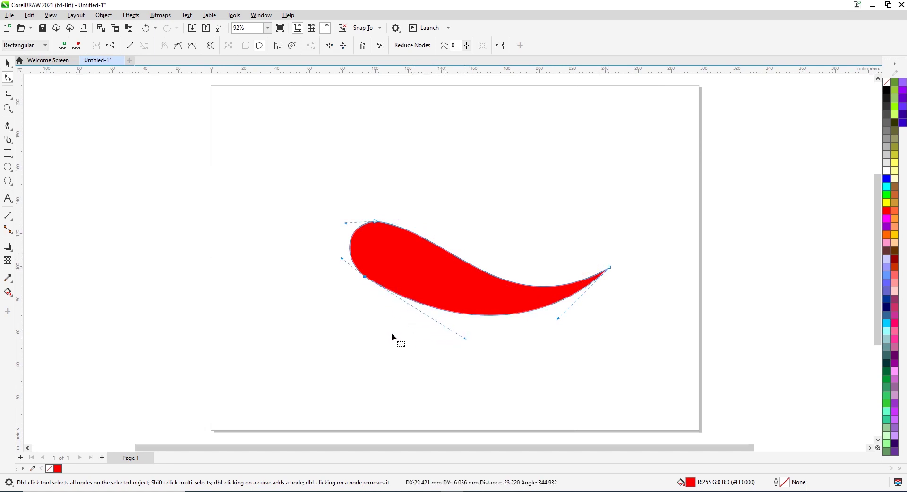
pyautogui.click(391, 334)
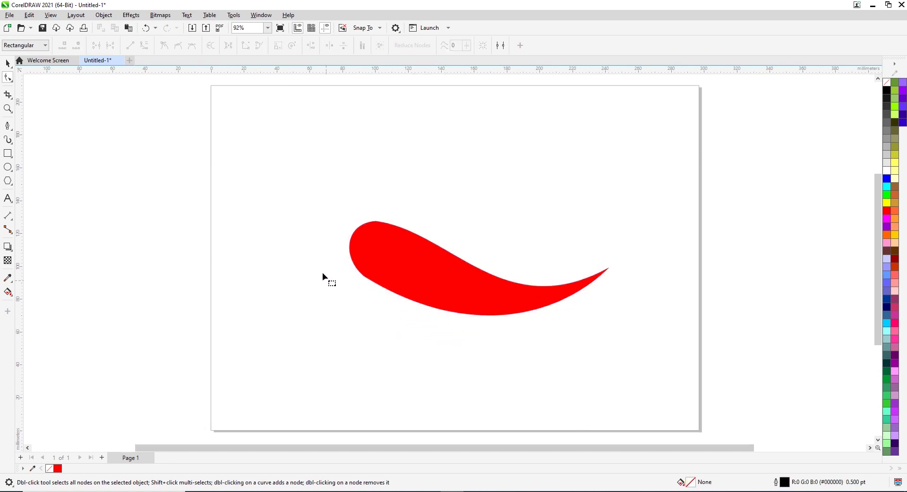
# Start a Pen outline of the calyx over the pepper's blunt end, with pointed lobes on the body and a rounded lower back edge
pyautogui.click(8, 127)
pyautogui.click(397, 226)
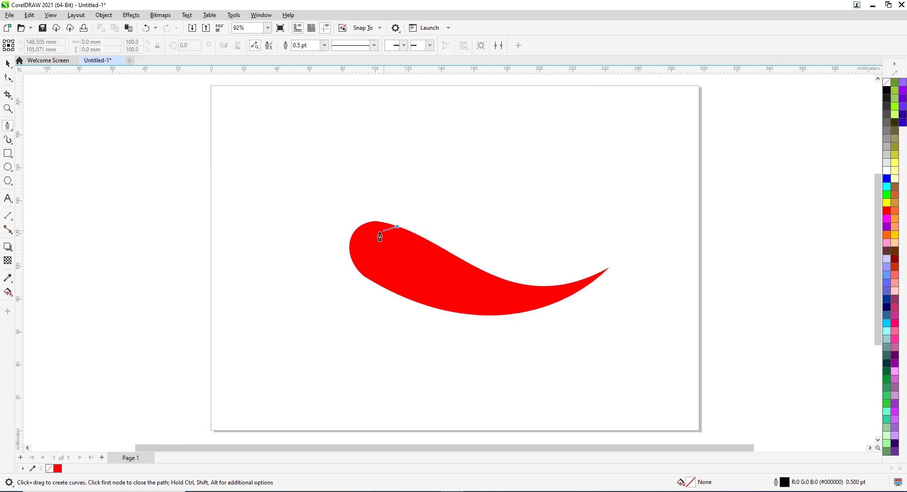
pyautogui.moveTo(372, 241); pyautogui.dragTo(352, 235)
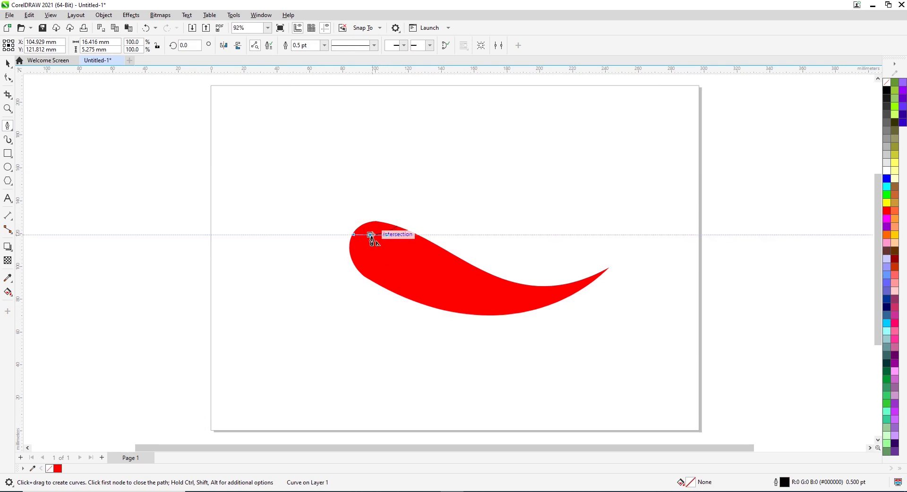
pyautogui.moveTo(395, 254); pyautogui.dragTo(355, 257)
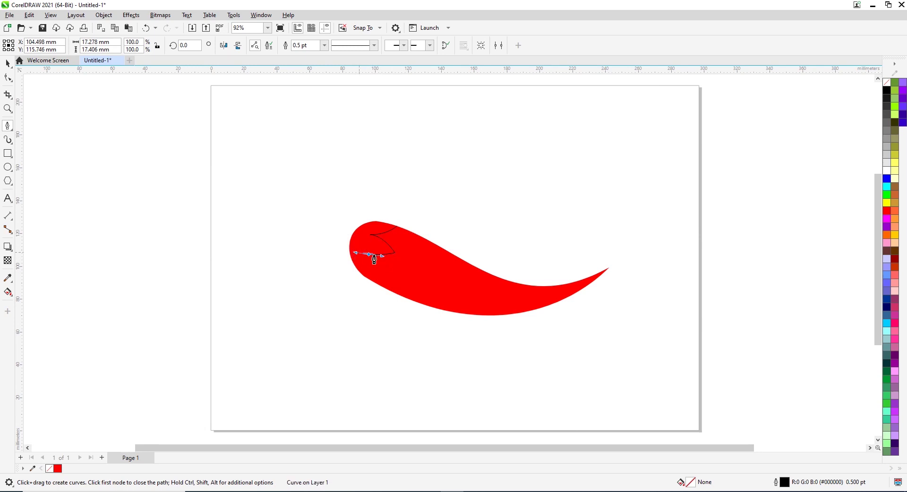
pyautogui.click(369, 255)
pyautogui.moveTo(373, 284)
pyautogui.mouseDown()
pyautogui.moveTo(390, 295)
pyautogui.moveTo(377, 285)
pyautogui.mouseUp()
pyautogui.moveTo(342, 245); pyautogui.dragTo(339, 217)
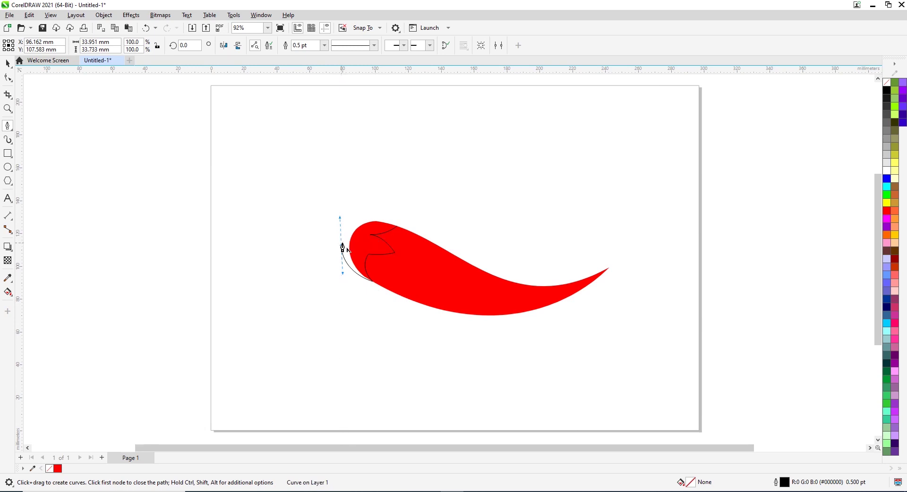
# Continue the calyx outline around a curved stem with a knobbed tip and close it, about 59 x 77 mm overall
pyautogui.moveTo(302, 170); pyautogui.dragTo(314, 121)
pyautogui.click(303, 170)
pyautogui.moveTo(303, 157); pyautogui.dragTo(309, 180)
pyautogui.moveTo(343, 233); pyautogui.dragTo(385, 251)
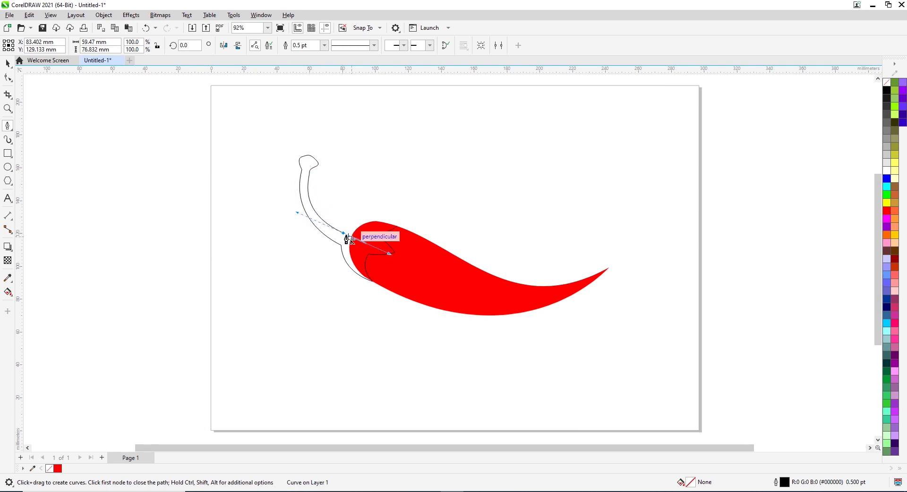
pyautogui.moveTo(397, 227)
pyautogui.mouseDown()
pyautogui.moveTo(407, 239)
pyautogui.moveTo(367, 206)
pyautogui.moveTo(401, 235)
pyautogui.mouseUp()
pyautogui.doubleClick(402, 234)
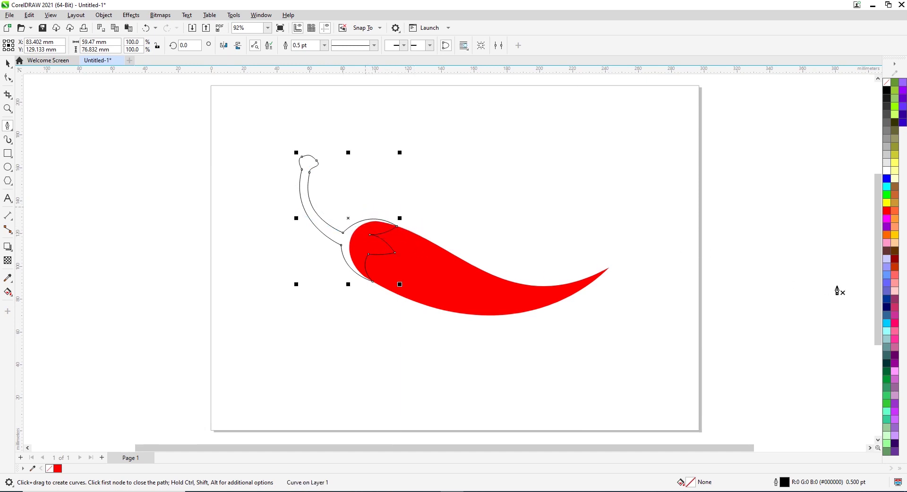
# Fill the calyx and stem shape with dark green (#003333) and remove its outline
pyautogui.click(887, 364)
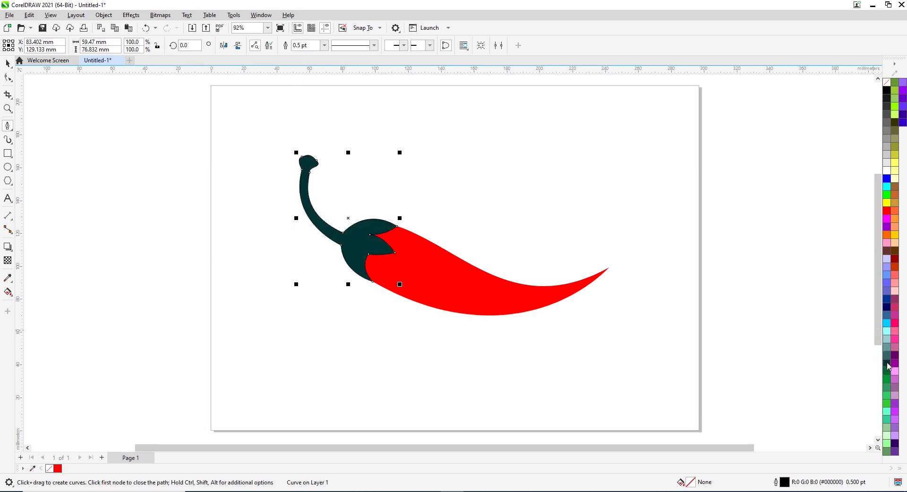
pyautogui.rightClick(886, 84)
pyautogui.click(848, 87)
# Select the whole pepper and move it slightly down and left on the page
pyautogui.click(13, 65)
pyautogui.click(293, 139)
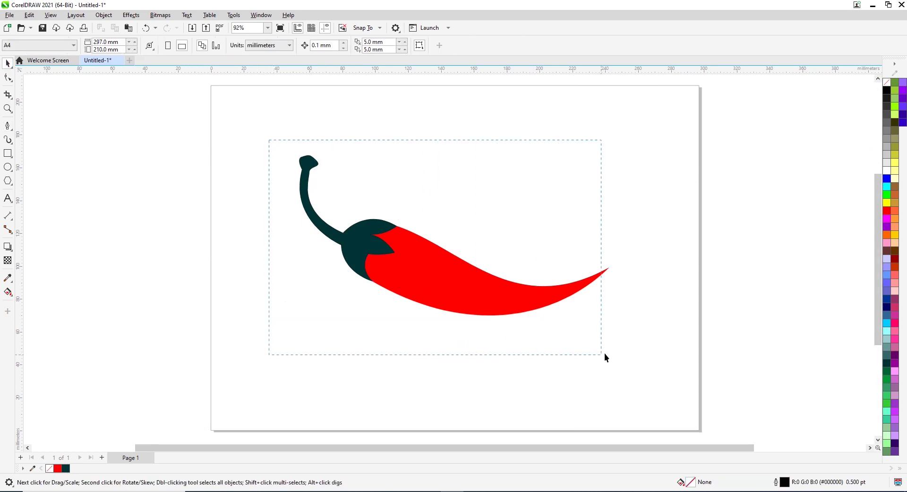
pyautogui.moveTo(480, 302); pyautogui.dragTo(461, 317)
pyautogui.click(313, 336)
# Reshape the calyx's lower lobe and back edge so that they cover the pepper body's blunt end
pyautogui.doubleClick(340, 279)
pyautogui.moveTo(350, 270); pyautogui.dragTo(362, 298)
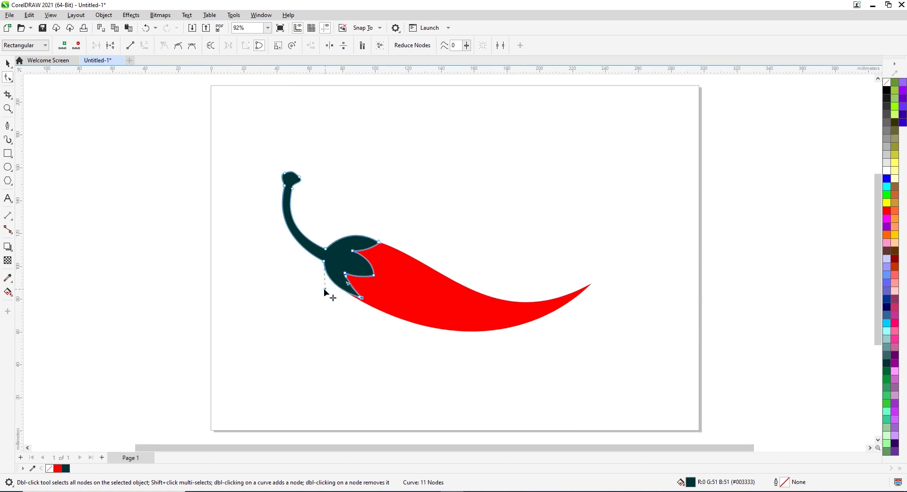
pyautogui.click(299, 294)
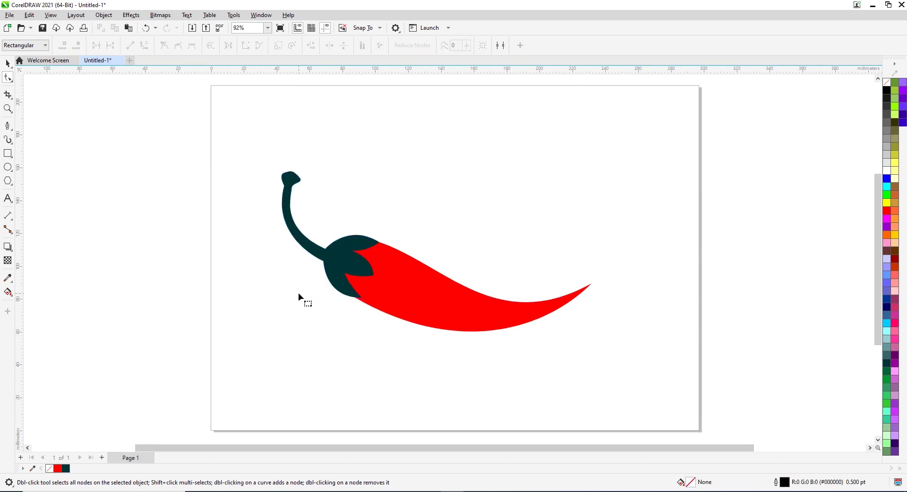
# Apply a mesh fill to the red pepper body with a grid of 6 columns and 5 rows
pyautogui.click(397, 287)
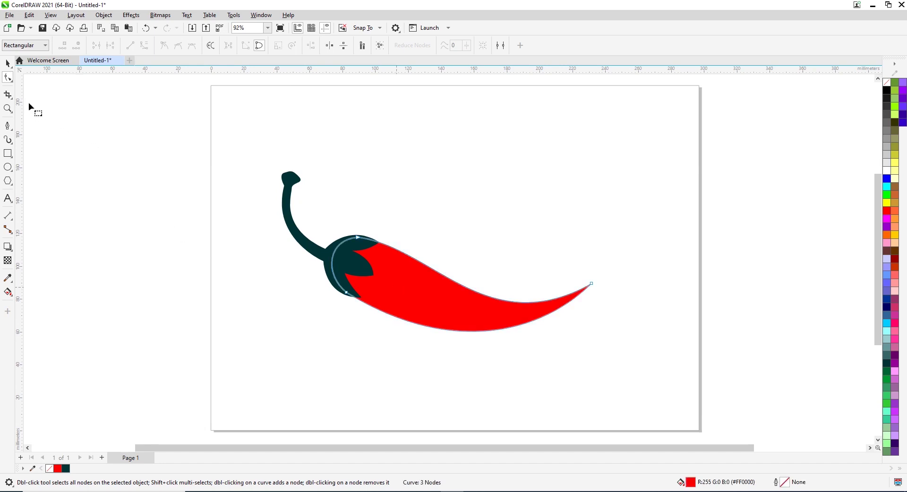
pyautogui.click(9, 67)
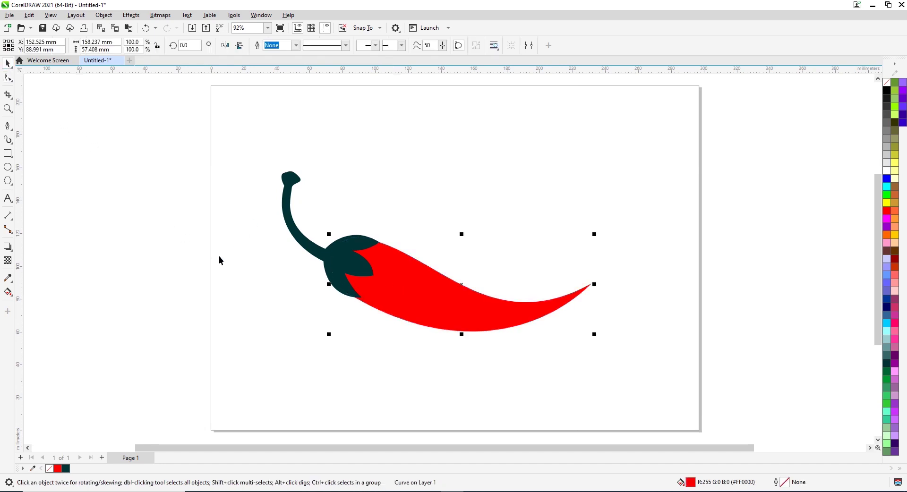
pyautogui.click(11, 296)
pyautogui.click(36, 320)
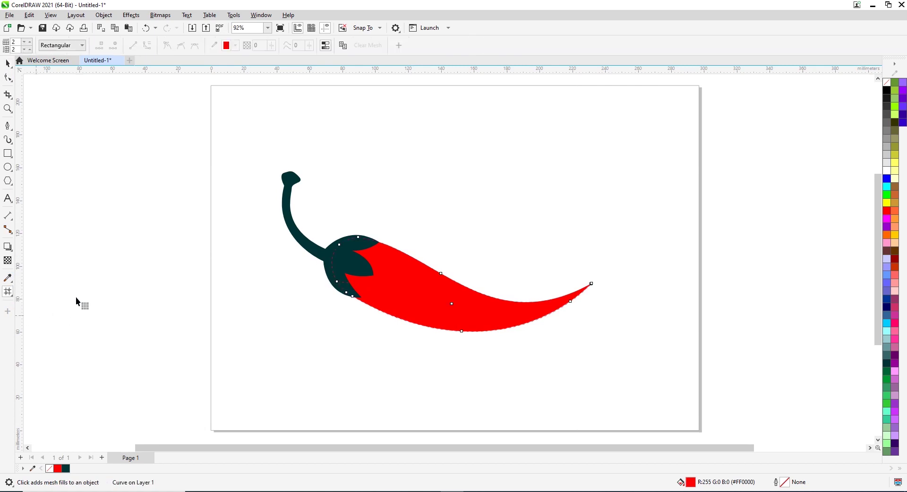
pyautogui.click(30, 42)
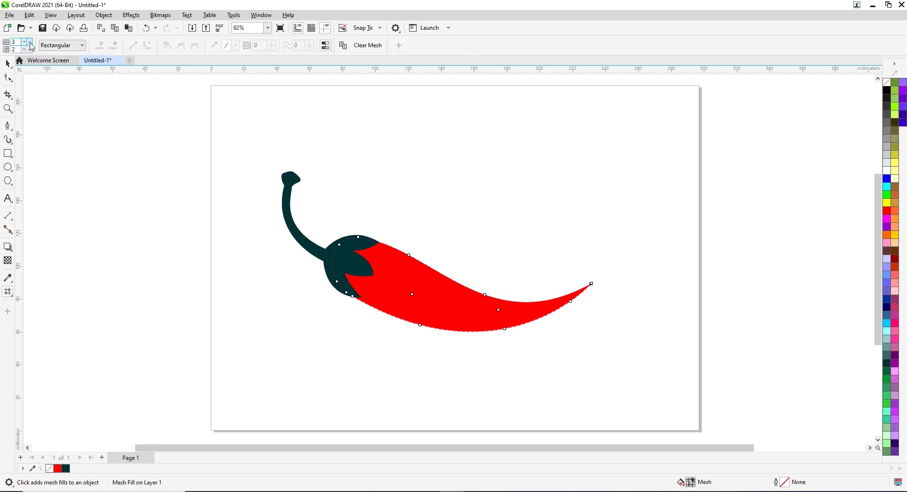
pyautogui.click(29, 49)
# Color the mesh nodes along the pepper body's upper edge dark red (#9A1900)
pyautogui.click(366, 242)
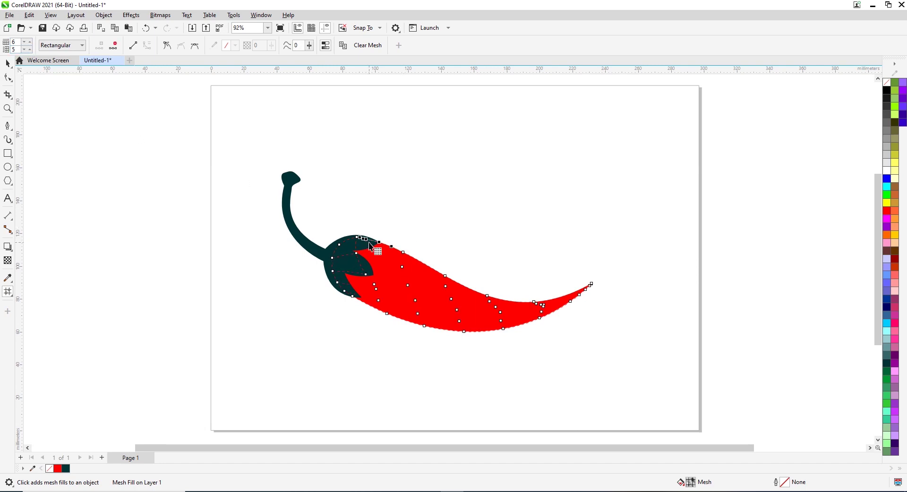
pyautogui.click(405, 256)
pyautogui.click(447, 278)
pyautogui.click(487, 296)
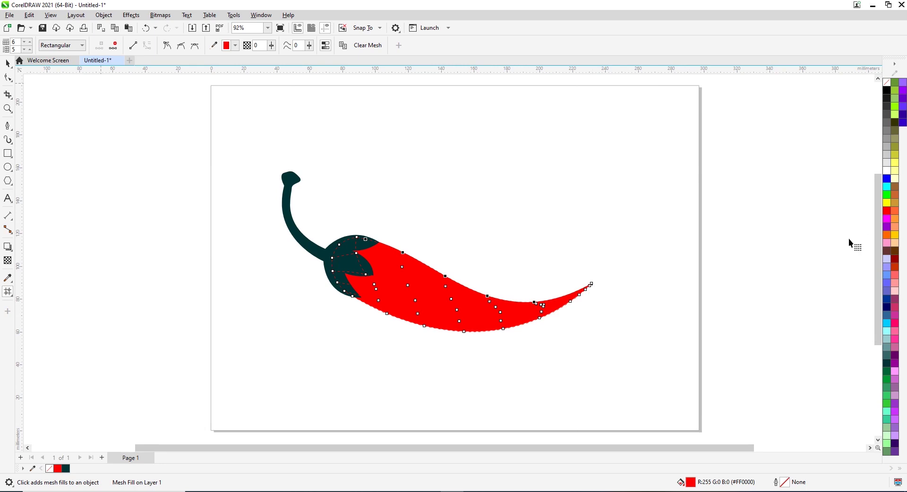
pyautogui.click(888, 211)
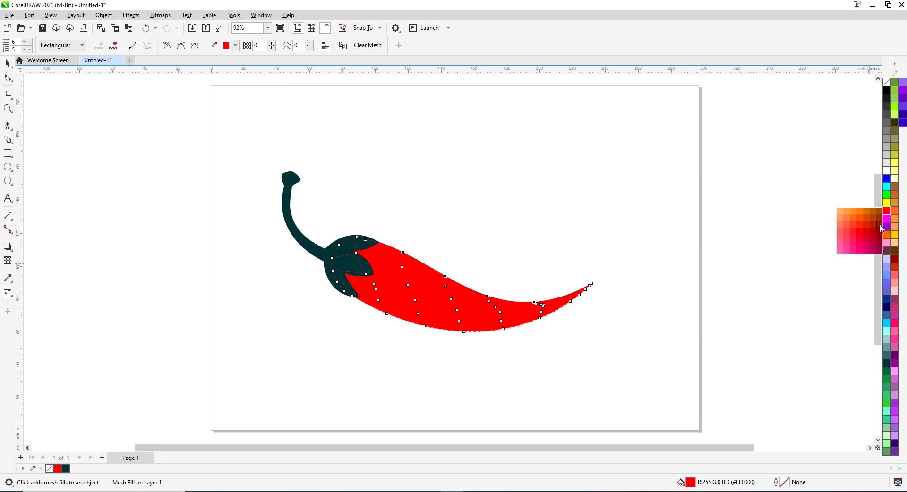
pyautogui.click(880, 225)
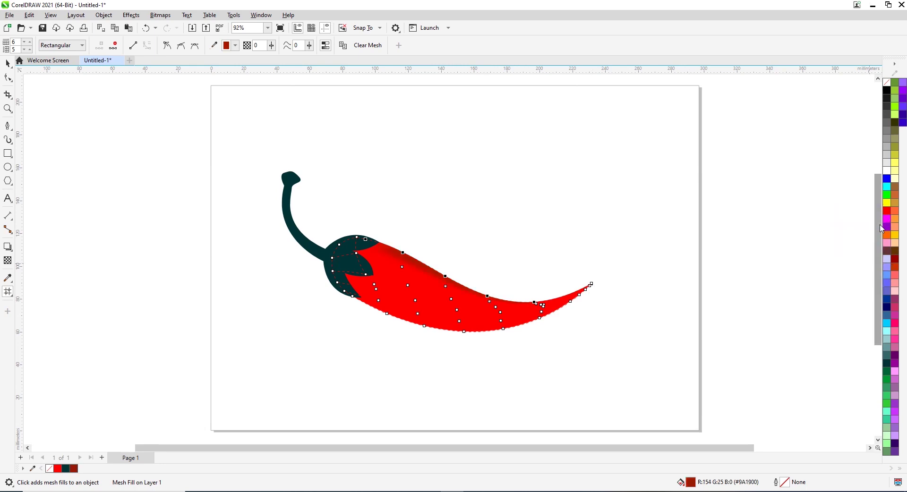
# Color the upper-edge mesh node beneath the calyx dark reddish brown (#9A3300)
pyautogui.click(358, 237)
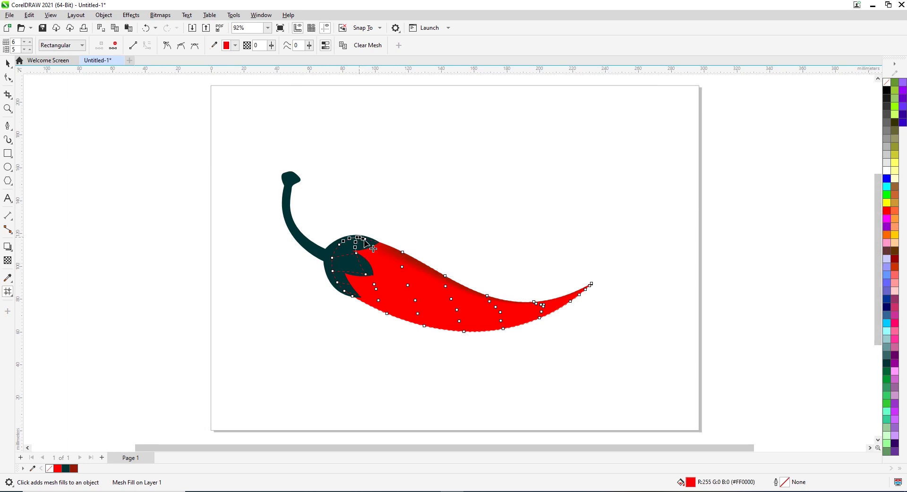
pyautogui.click(887, 213)
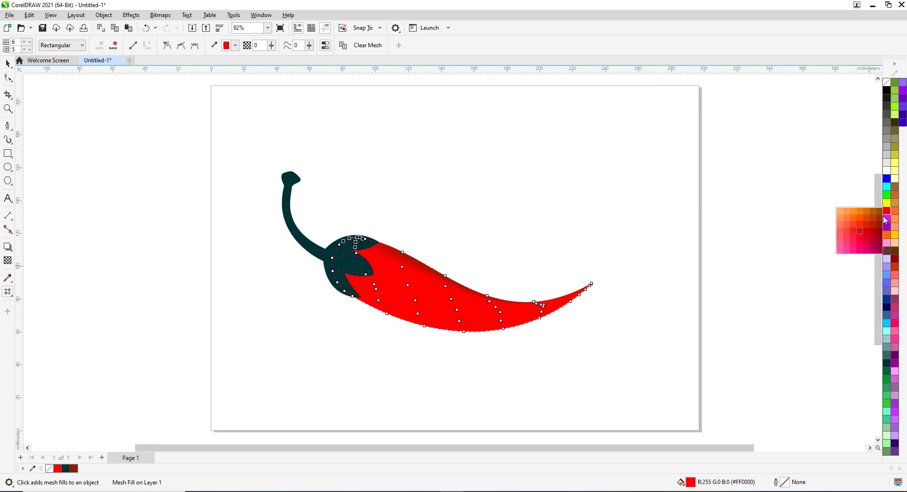
pyautogui.click(875, 219)
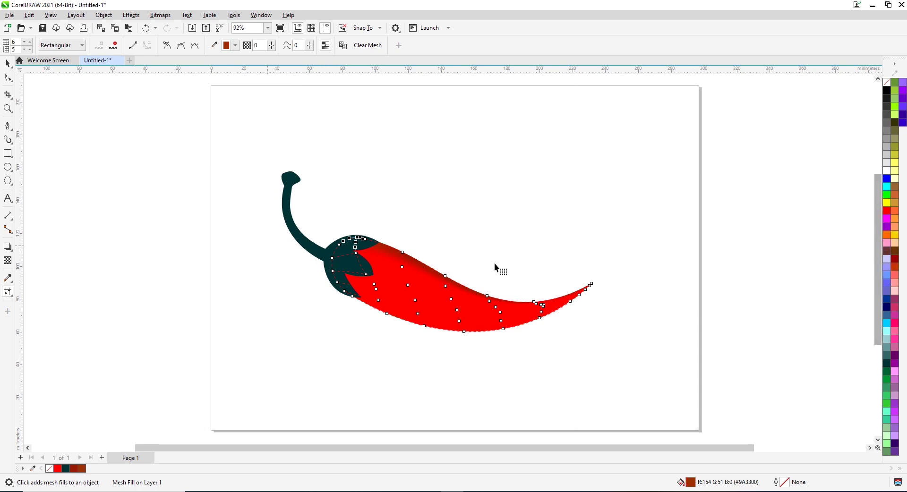
# Select the mesh nodes along the pepper body's lower edge and color them dark red (#9A0000)
pyautogui.moveTo(354, 300); pyautogui.dragTo(378, 323)
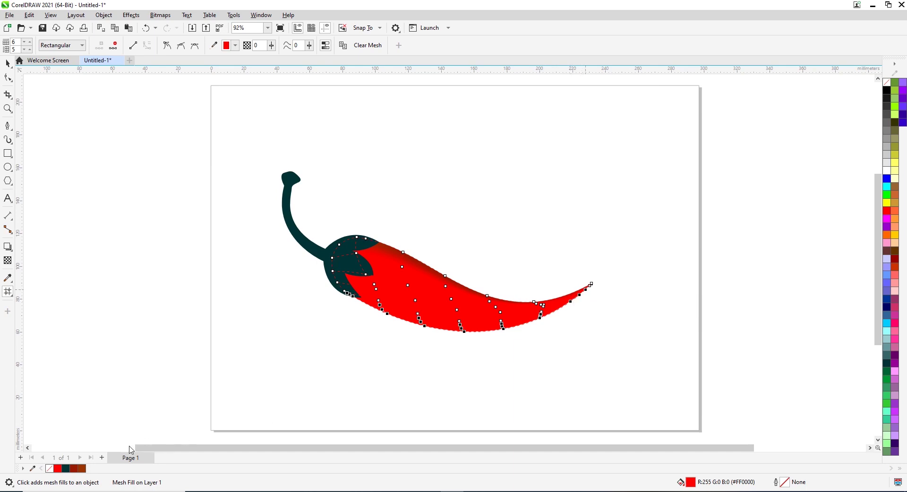
pyautogui.click(888, 215)
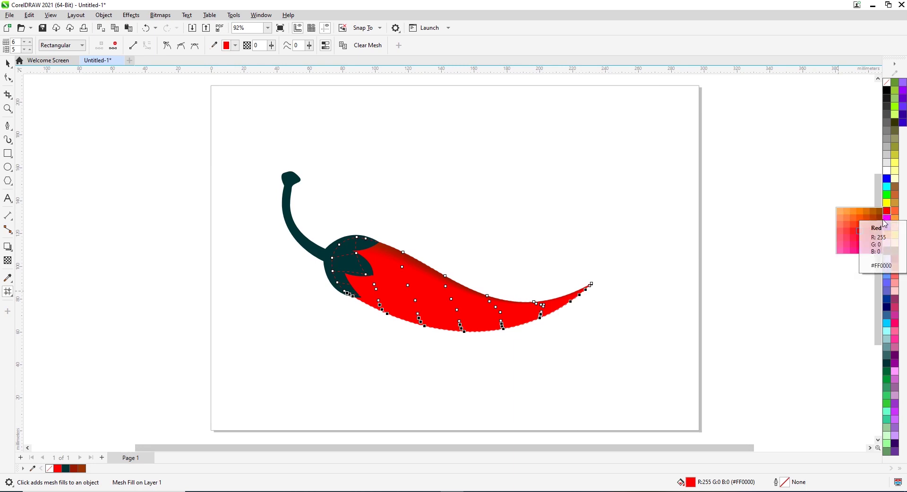
pyautogui.click(880, 232)
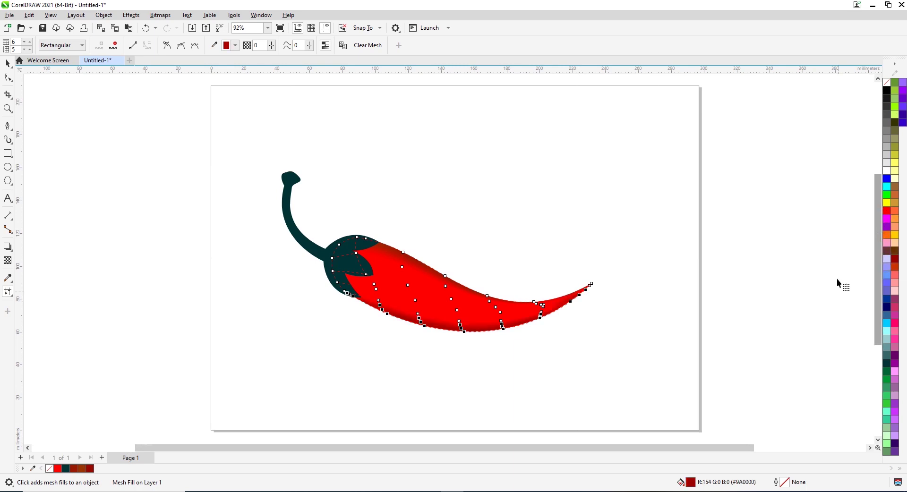
# Color the mesh nodes along the middle of the pepper body white (#FFFFFF) as a highlight, and leave mesh editing
pyautogui.click(367, 274)
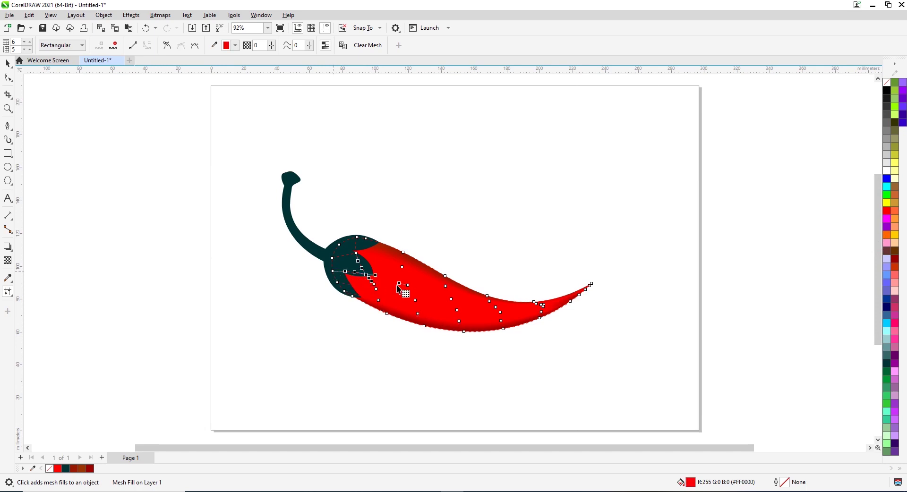
pyautogui.keyDown('shift'); pyautogui.click(401, 284); pyautogui.keyUp('shift')
pyautogui.keyDown('shift'); pyautogui.click(408, 286); pyautogui.keyUp('shift')
pyautogui.keyDown('shift'); pyautogui.click(451, 299); pyautogui.keyUp('shift')
pyautogui.keyDown('shift'); pyautogui.click(495, 306); pyautogui.keyUp('shift')
pyautogui.click(544, 307)
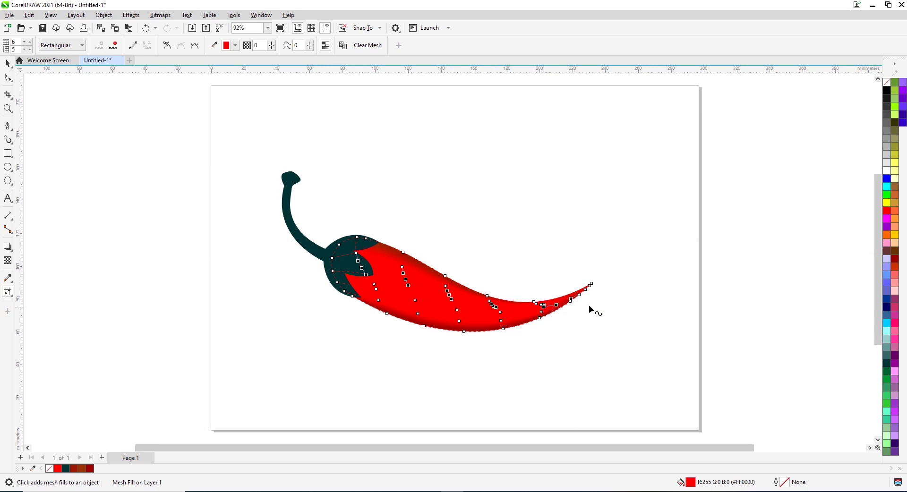
pyautogui.click(886, 171)
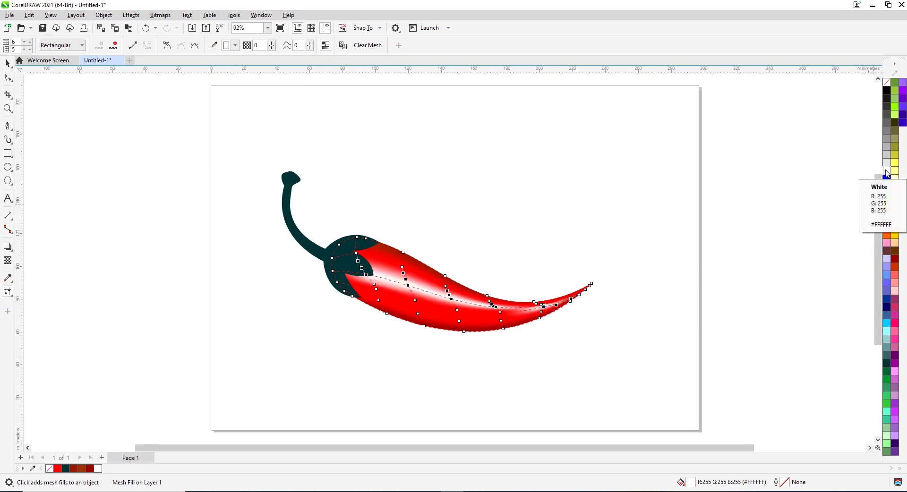
pyautogui.click(11, 64)
pyautogui.click(321, 143)
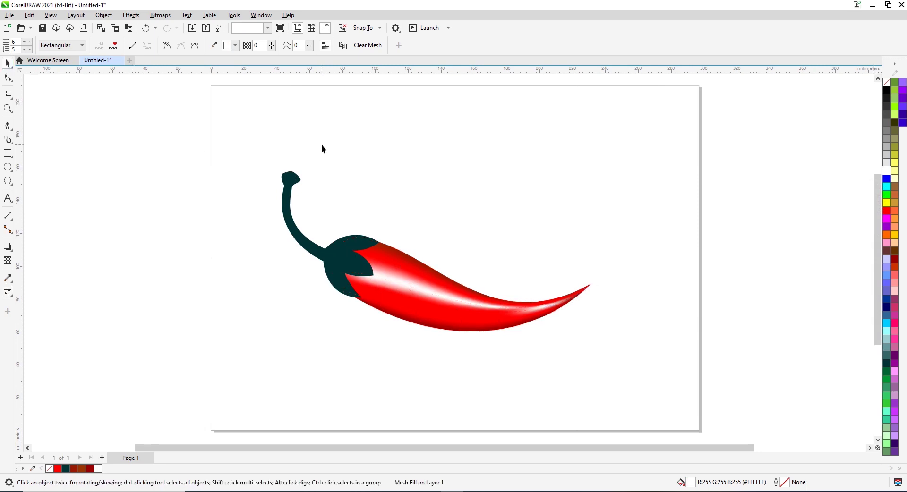
pyautogui.scroll(-1, 240, 151)
pyautogui.scroll(1, 241, 153)
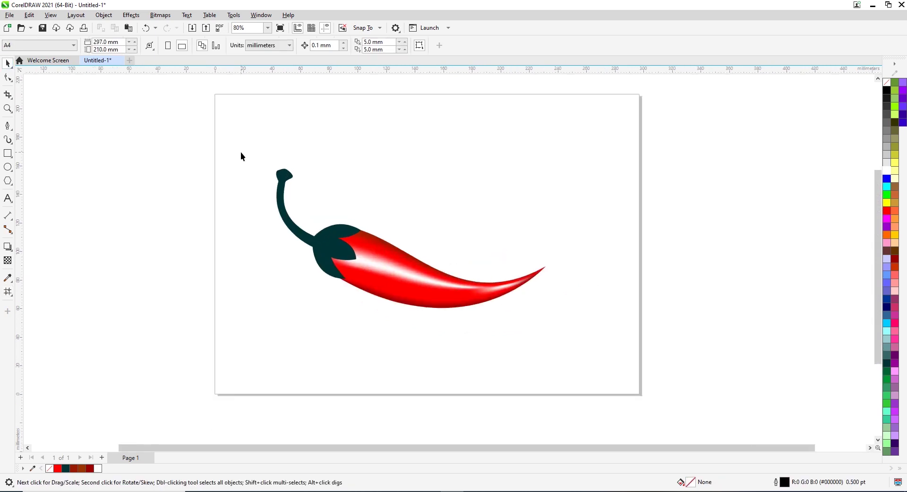
# Group the pepper's body and calyx, then duplicate the group to its right and mirror the copy horizontally
pyautogui.moveTo(254, 153); pyautogui.dragTo(588, 353)
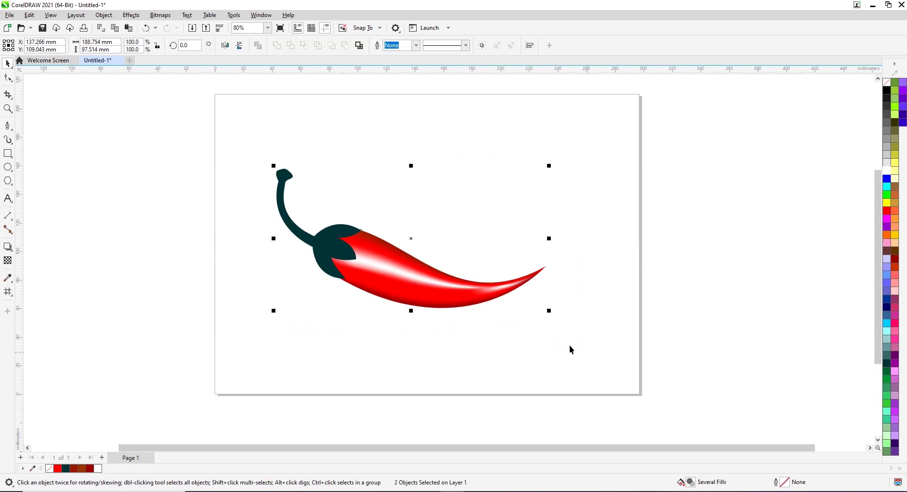
pyautogui.hotkey('ctrl', 'g')
pyautogui.moveTo(454, 289); pyautogui.dragTo(550, 288)
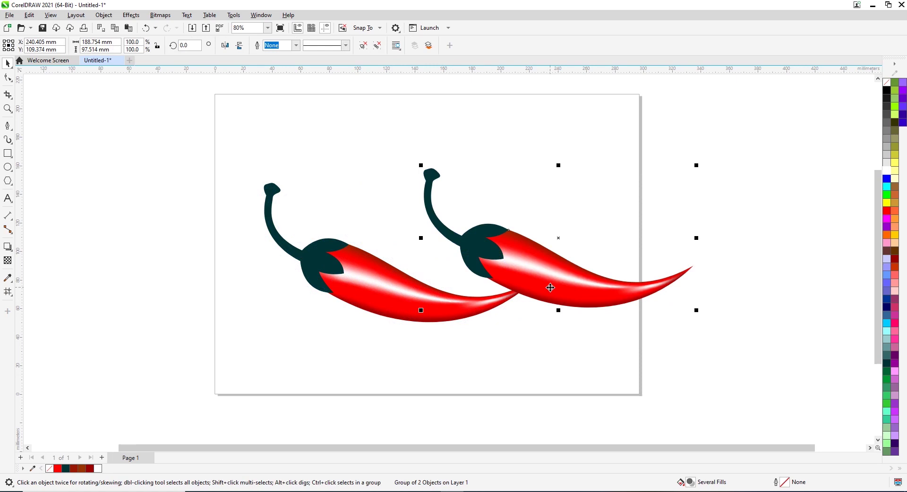
pyautogui.click(226, 46)
# Move the mirrored pepper over the original so that their bodies cross, and rotate it to raise its calyx end
pyautogui.moveTo(586, 269); pyautogui.dragTo(493, 302)
pyautogui.moveTo(376, 279); pyautogui.dragTo(376, 257)
pyautogui.moveTo(517, 299); pyautogui.dragTo(499, 271)
pyautogui.click(463, 280)
pyautogui.moveTo(586, 163); pyautogui.dragTo(569, 138)
pyautogui.click(560, 296)
# Move the original pepper slightly right and down behind the mirrored one
pyautogui.click(418, 284)
pyautogui.moveTo(366, 259); pyautogui.dragTo(396, 267)
pyautogui.click(486, 350)
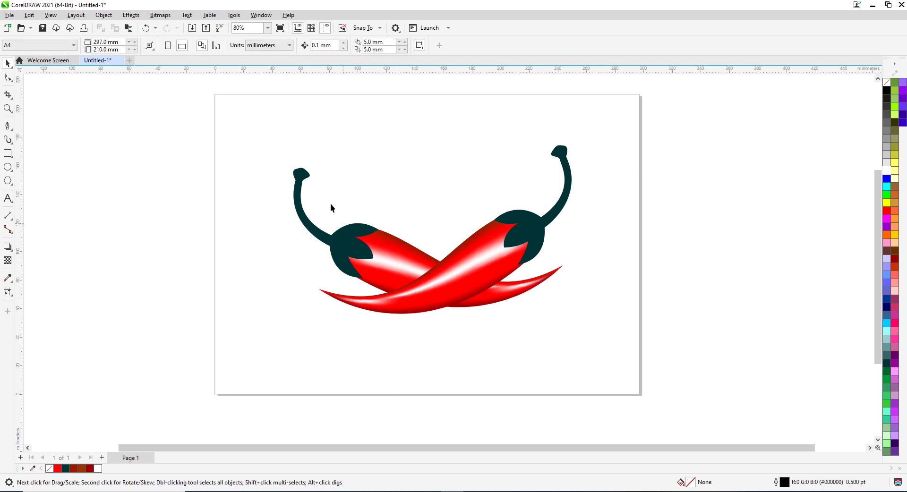
# Rotate both crossed peppers together slightly clockwise to level the pair
pyautogui.moveTo(366, 198); pyautogui.dragTo(571, 327)
pyautogui.click(433, 232)
pyautogui.click(600, 313)
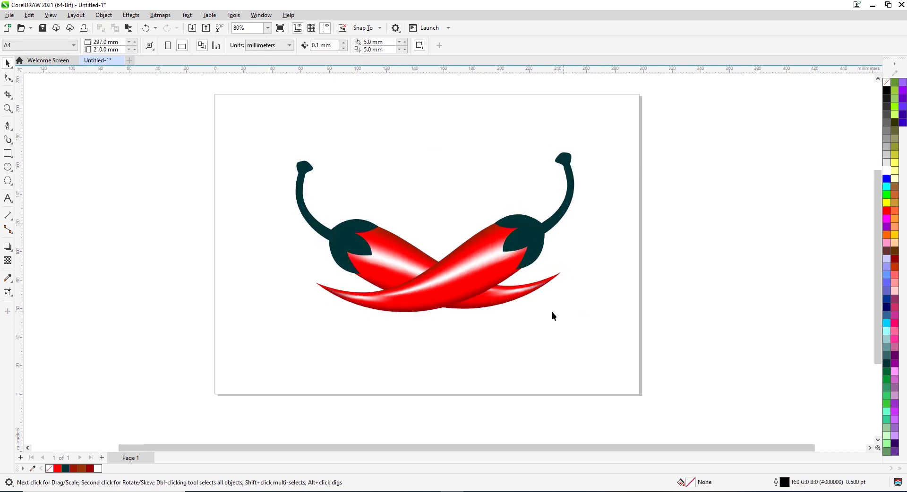
# Nudge the front pepper slightly right, and move the crossed pair slightly left to center it on the page
pyautogui.click(460, 294)
pyautogui.click(484, 363)
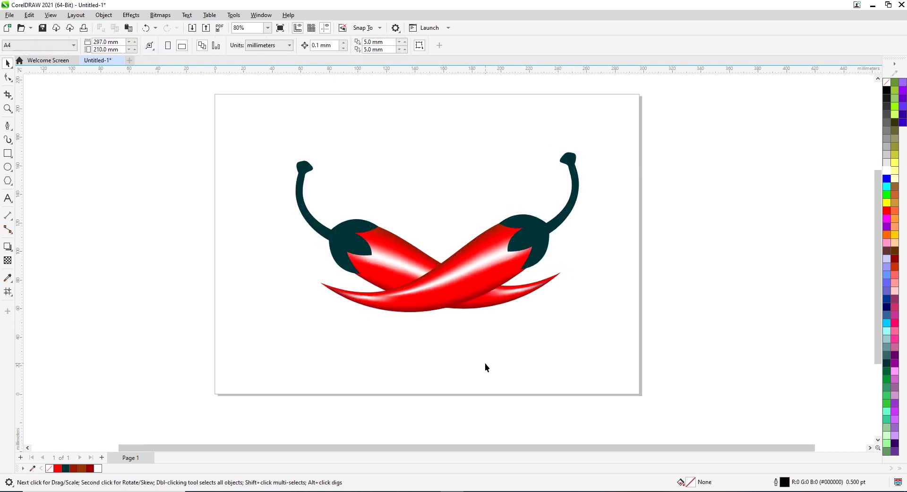
pyautogui.moveTo(648, 365); pyautogui.dragTo(648, 364)
pyautogui.moveTo(496, 276)
pyautogui.mouseDown()
pyautogui.moveTo(492, 286)
pyautogui.moveTo(488, 278)
pyautogui.mouseUp()
pyautogui.click(651, 384)
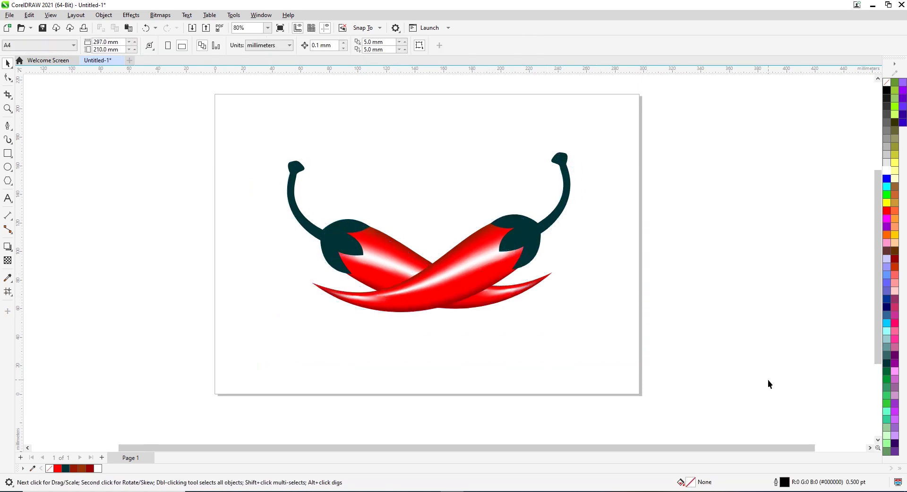